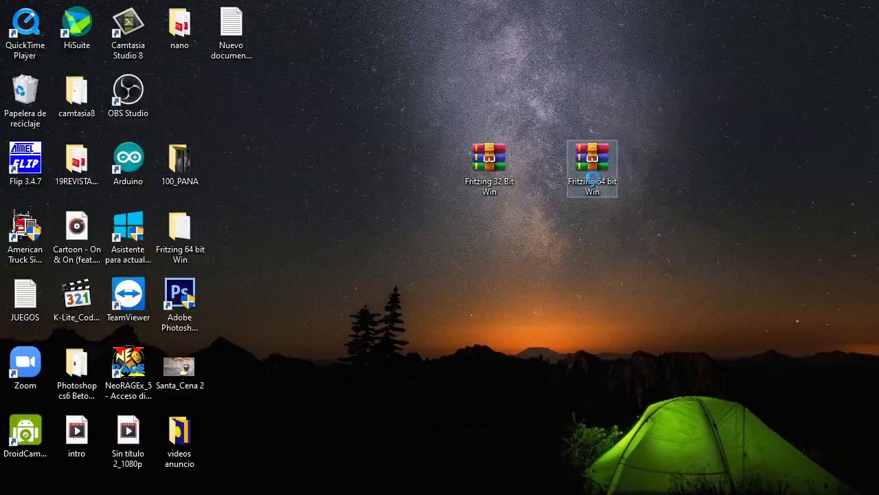
Step: Extract the Fritzing 64 bit Win archive into its own folder, replacing all existing files, and place that folder below the Fritzing 32 Bit Win archive
{"action": "right_click", "coordinate": [593, 182]}
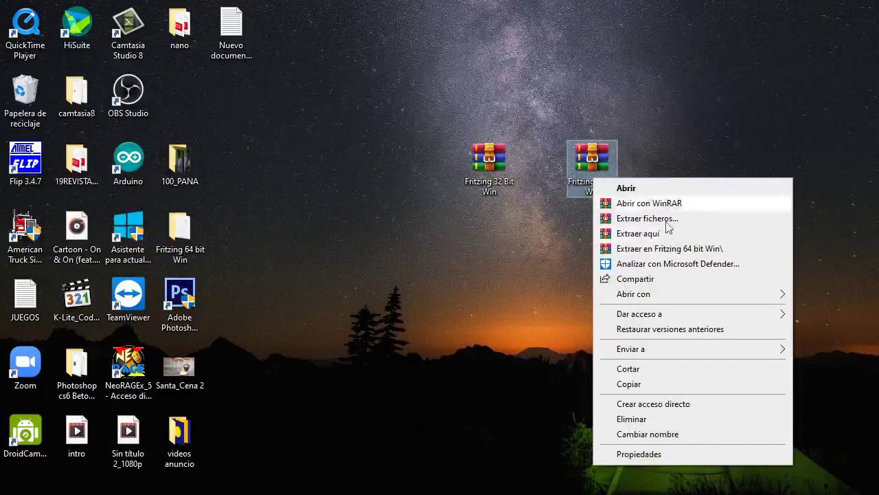
{"action": "left_click", "coordinate": [666, 249]}
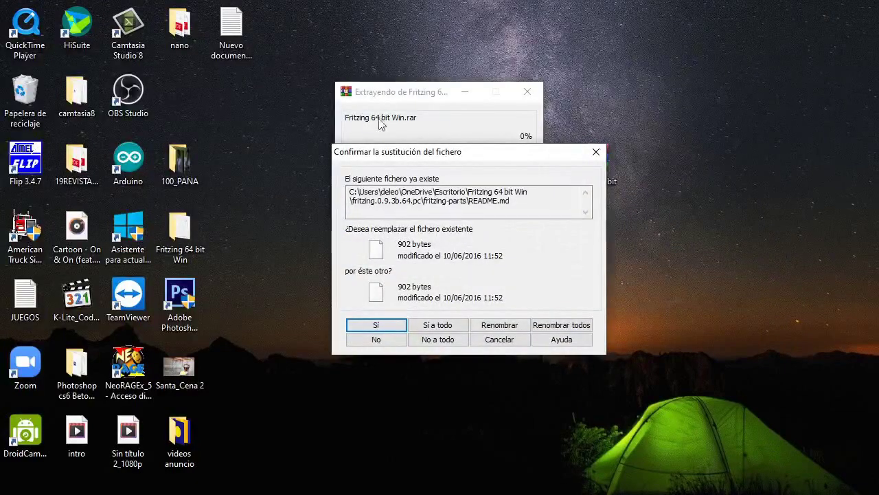
{"action": "left_click", "coordinate": [434, 327]}
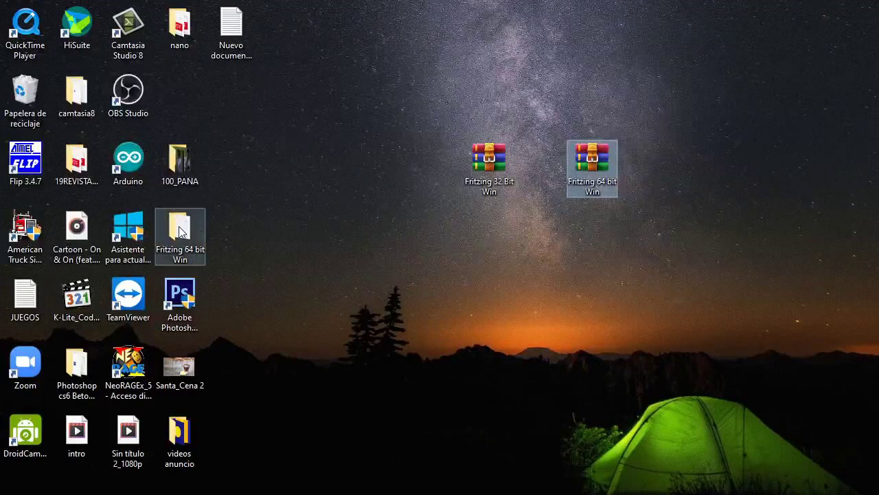
{"action": "left_click_drag", "start_coordinate": [179, 231], "coordinate": [441, 257]}
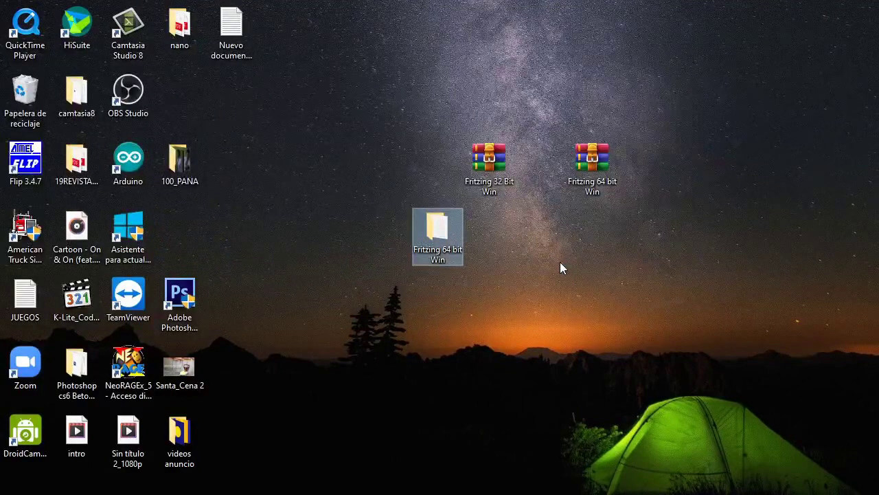
{"action": "mouse_move", "coordinate": [457, 233]}
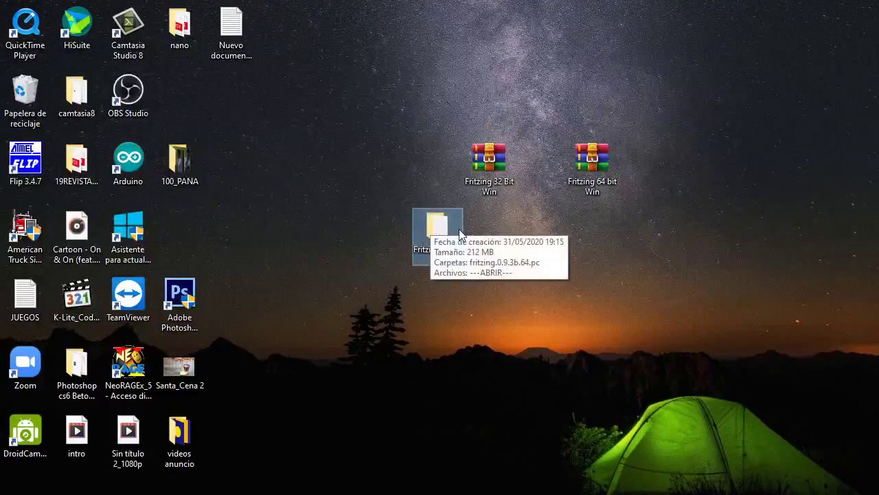
{"action": "left_click_drag", "start_coordinate": [459, 234], "coordinate": [491, 229]}
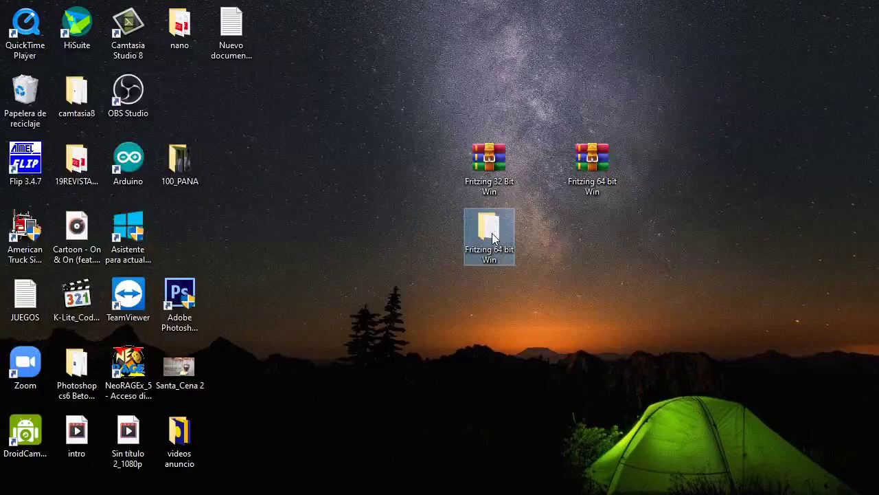
Step: Look inside the extracted folder's fritzing.0.9.3b.64.pc subfolder, then copy that whole subfolder
{"action": "double_click", "coordinate": [492, 234]}
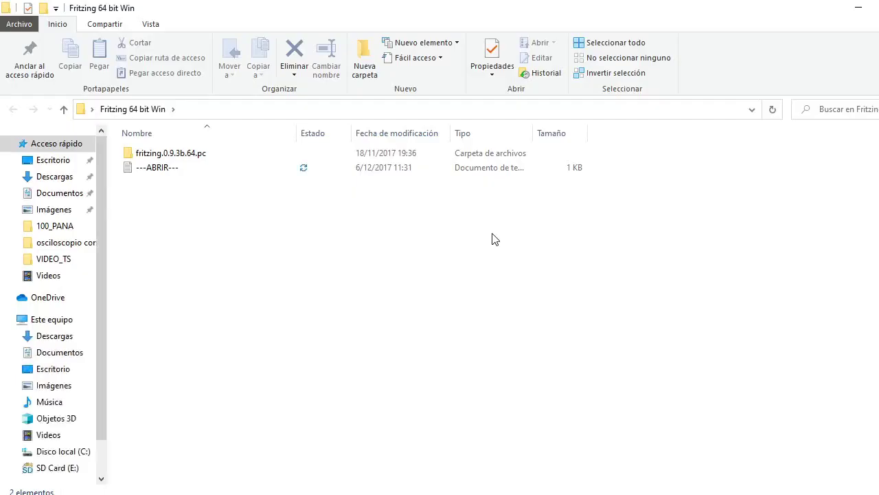
{"action": "left_click", "coordinate": [209, 160]}
{"action": "double_click", "coordinate": [208, 160]}
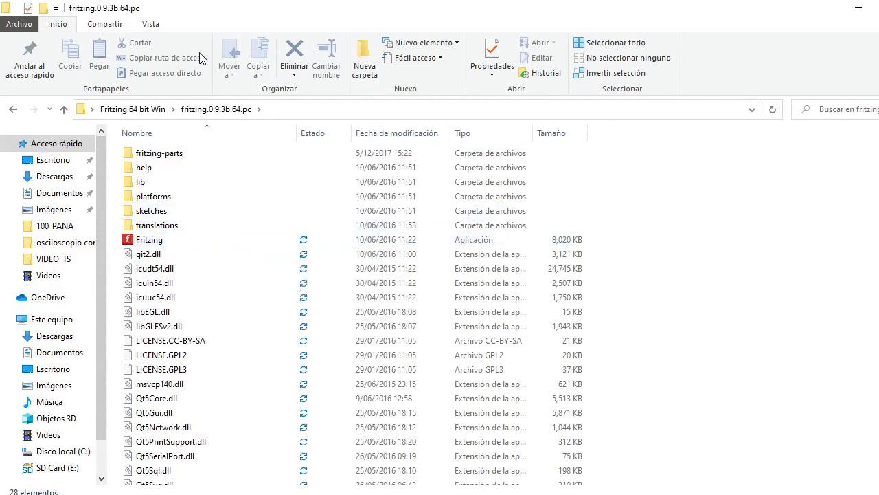
{"action": "left_click", "coordinate": [9, 112]}
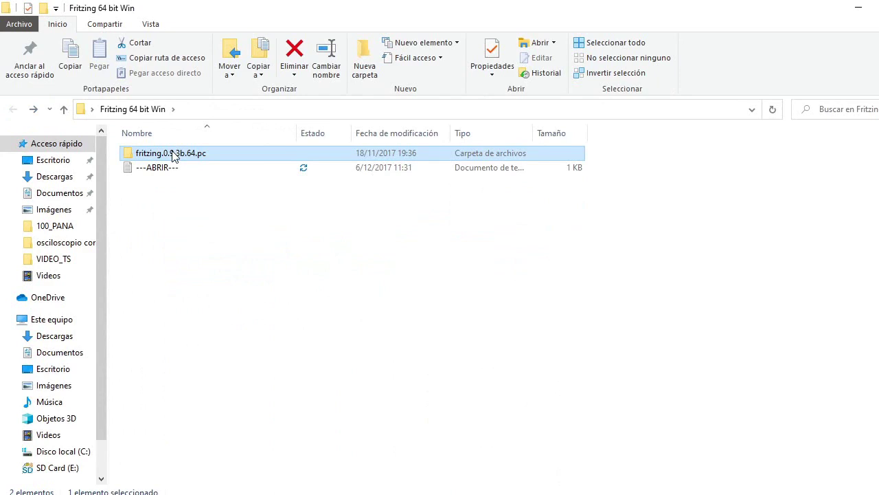
{"action": "right_click", "coordinate": [172, 152]}
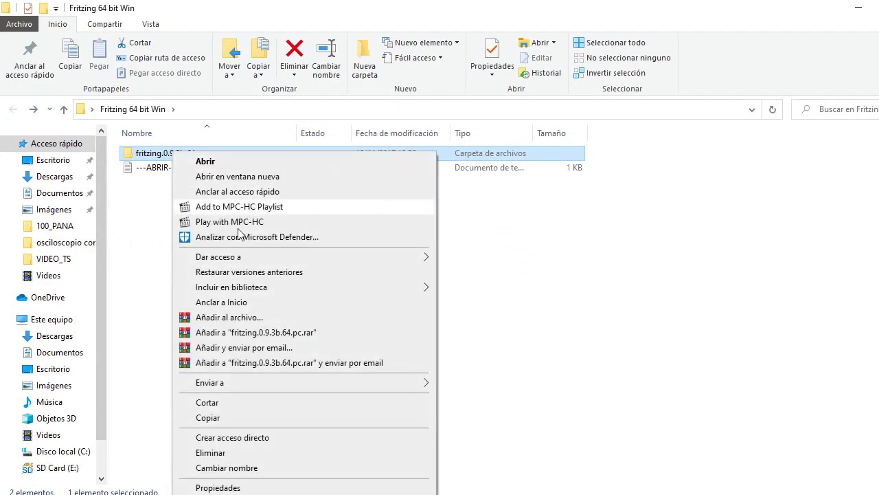
{"action": "left_click", "coordinate": [207, 418]}
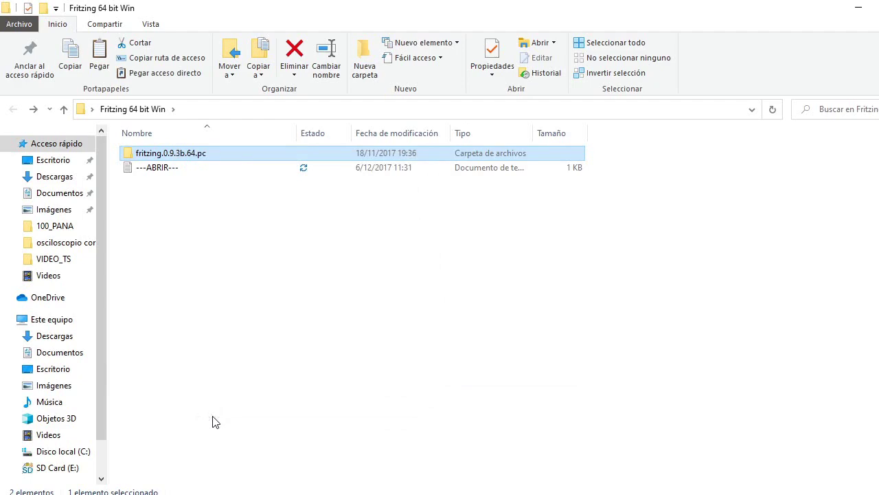
Step: Close the open Archivos de programa (x86) and Fritzing 64 bit Win folder windows
{"action": "left_click", "coordinate": [860, 9]}
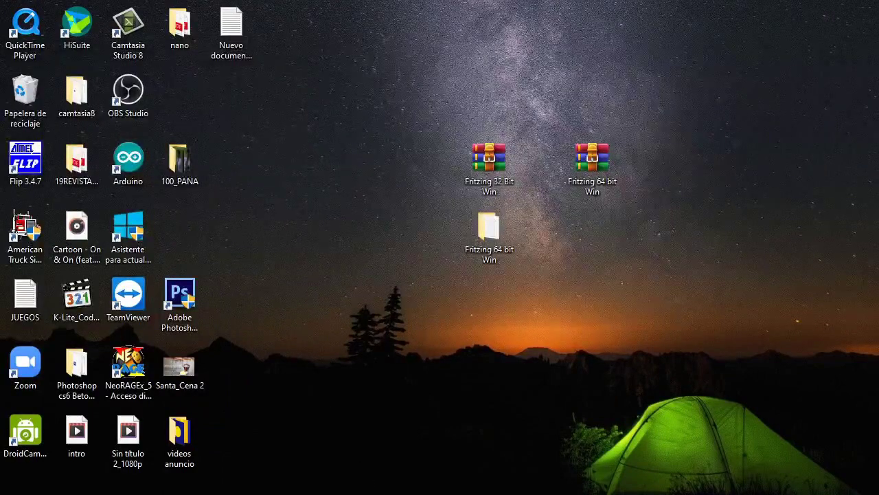
{"action": "mouse_move", "coordinate": [387, 491]}
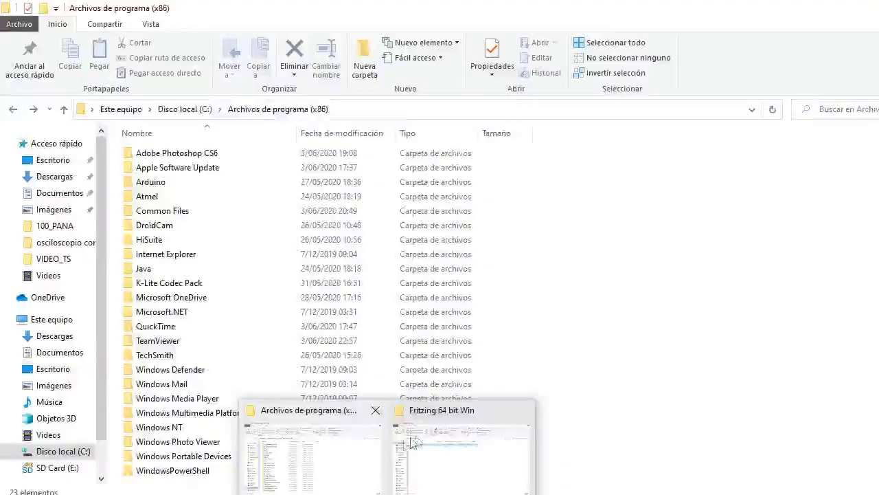
{"action": "mouse_move", "coordinate": [442, 433]}
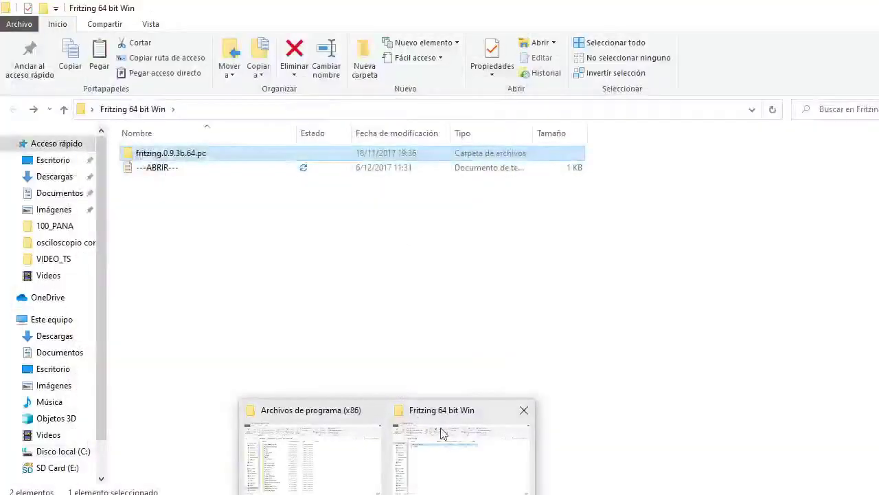
{"action": "left_click", "coordinate": [375, 410]}
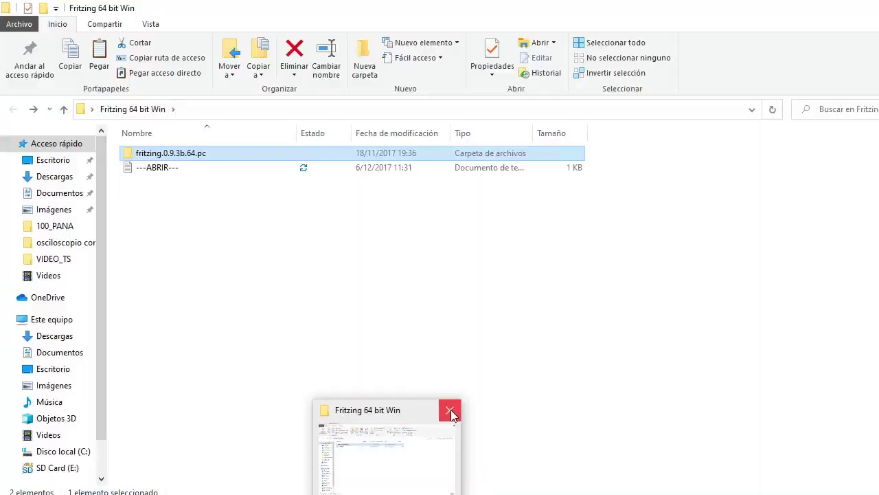
{"action": "left_click", "coordinate": [449, 411]}
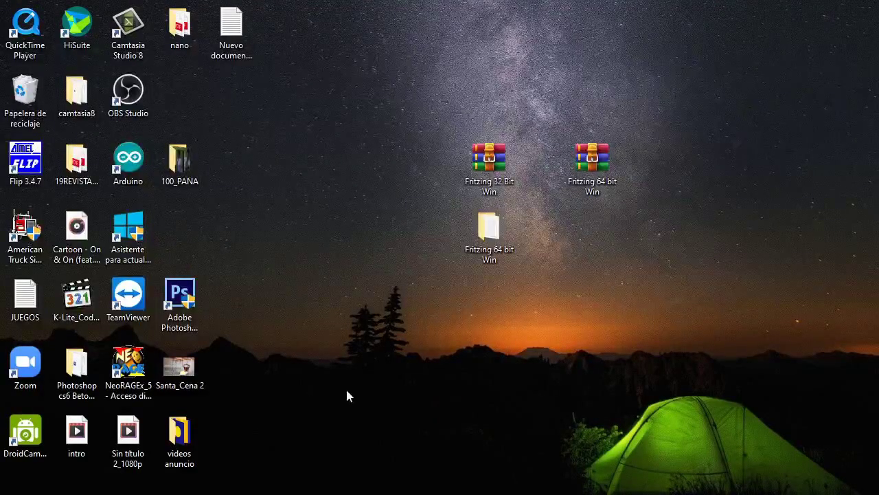
Step: Paste the copied Fritzing folder into Archivos de programa (x86) on Disco local (C:), granting administrator permission
{"action": "key", "text": "super+e"}
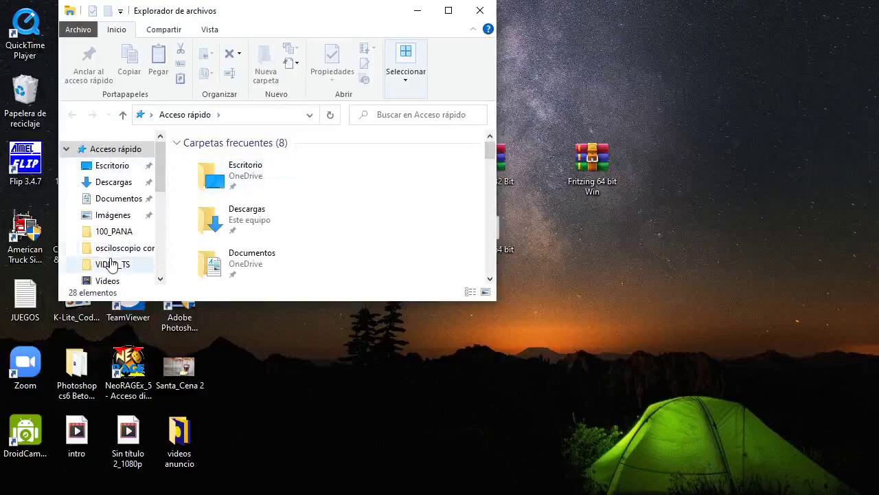
{"action": "left_click", "coordinate": [453, 11]}
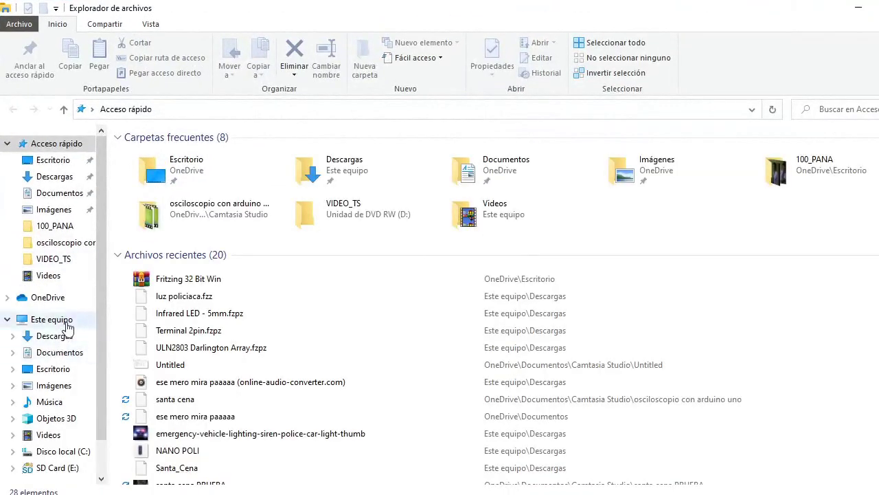
{"action": "left_click", "coordinate": [67, 323]}
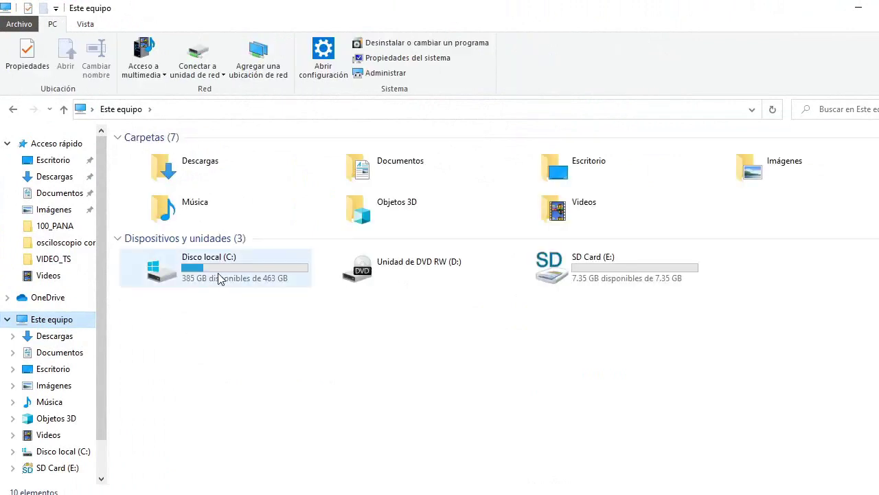
{"action": "double_click", "coordinate": [214, 280]}
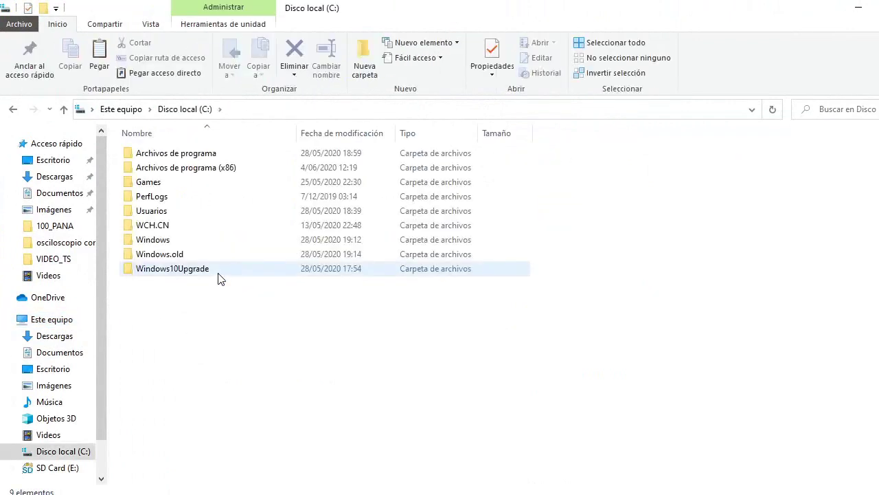
{"action": "left_click", "coordinate": [215, 172]}
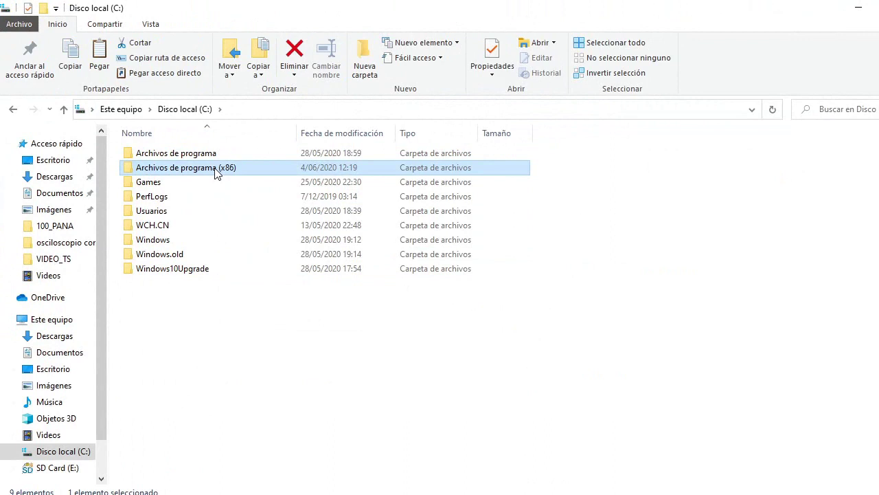
{"action": "double_click", "coordinate": [215, 172]}
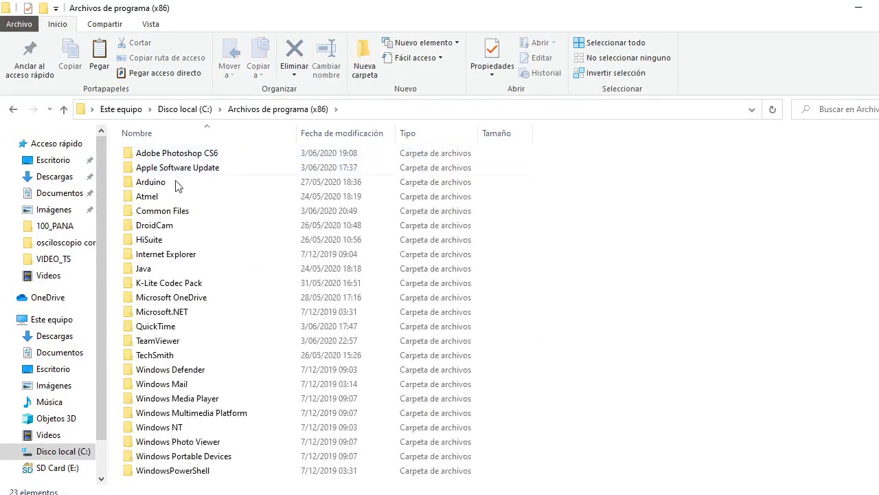
{"action": "key", "text": "ctrl+v"}
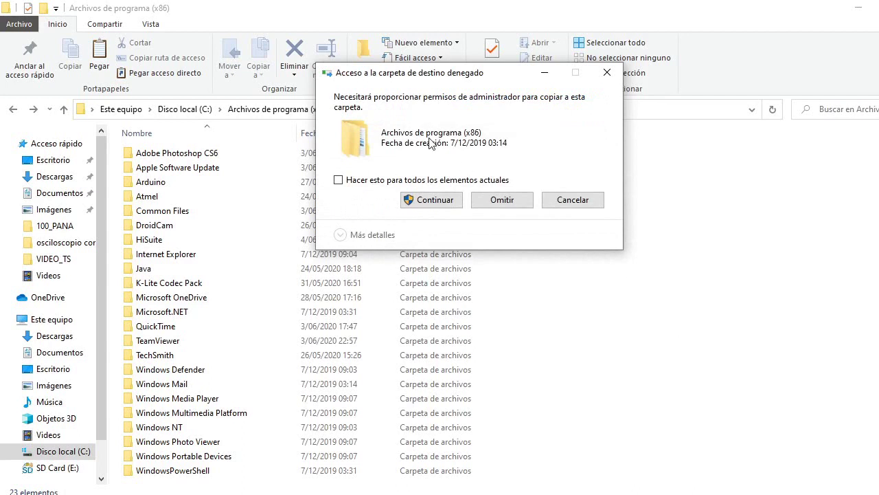
{"action": "left_click", "coordinate": [425, 206]}
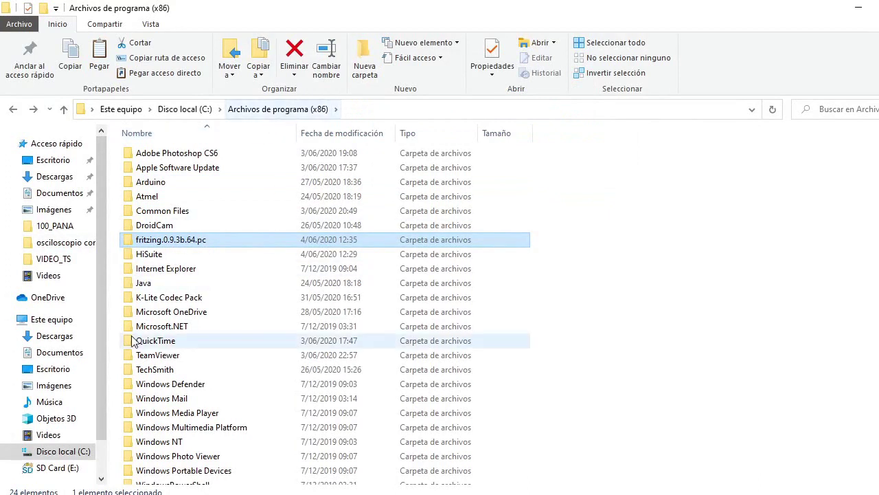
Step: Create a desktop shortcut to the Fritzing application in the pasted fritzing.0.9.3b.64.pc folder and return to the desktop
{"action": "double_click", "coordinate": [210, 245]}
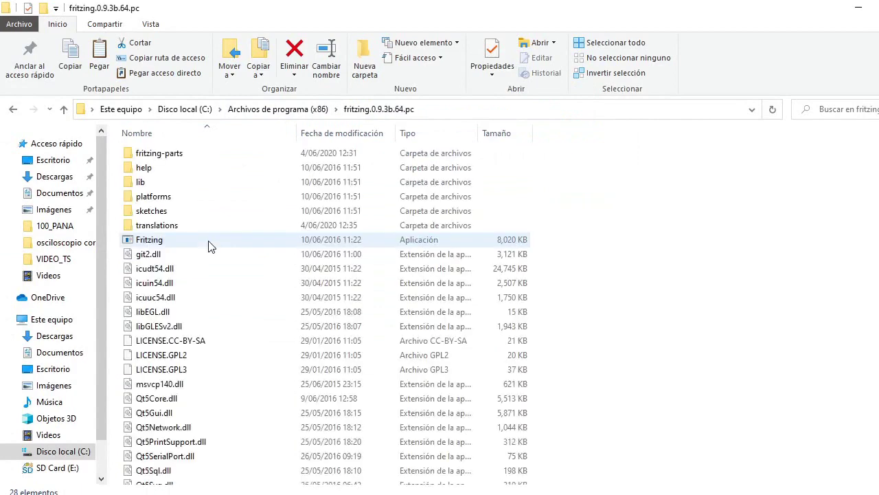
{"action": "right_click", "coordinate": [140, 241]}
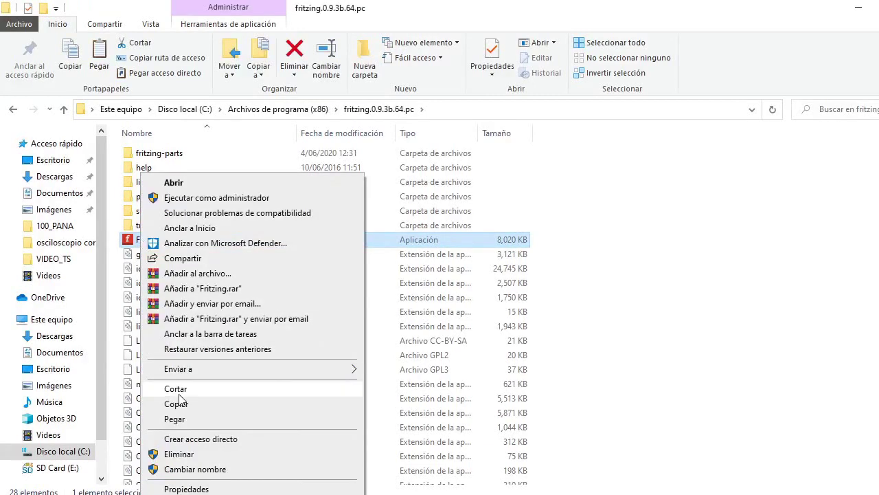
{"action": "mouse_move", "coordinate": [209, 373]}
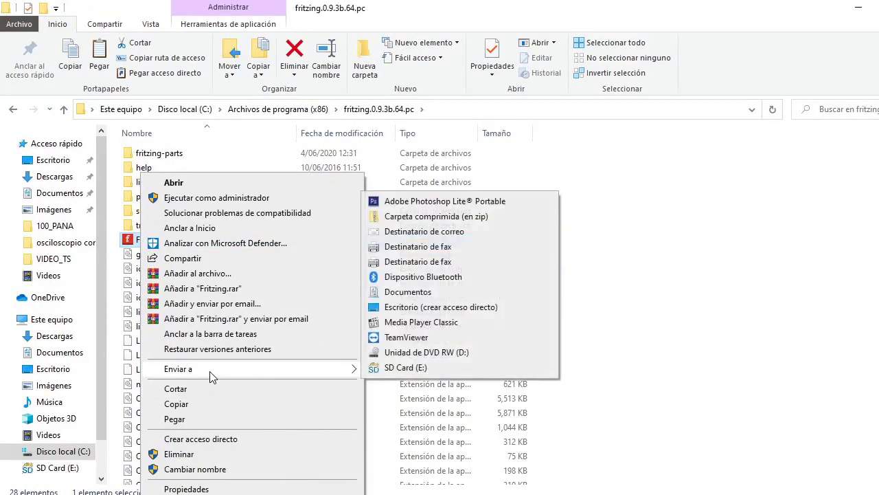
{"action": "left_click", "coordinate": [431, 308]}
{"action": "left_click", "coordinate": [859, 6]}
{"action": "left_click", "coordinate": [859, 7]}
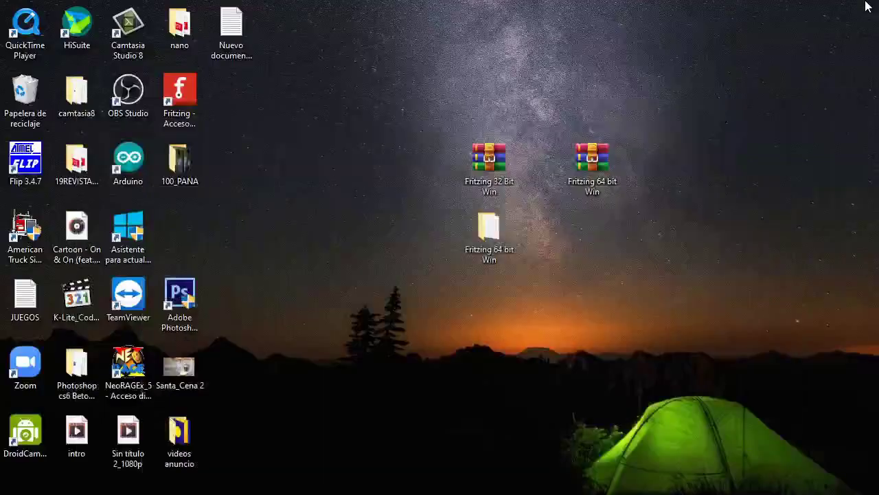
Step: Launch Fritzing from its desktop shortcut and open the recent sketch LED PULSADOR.fzz in the schematic view
{"action": "double_click", "coordinate": [167, 103]}
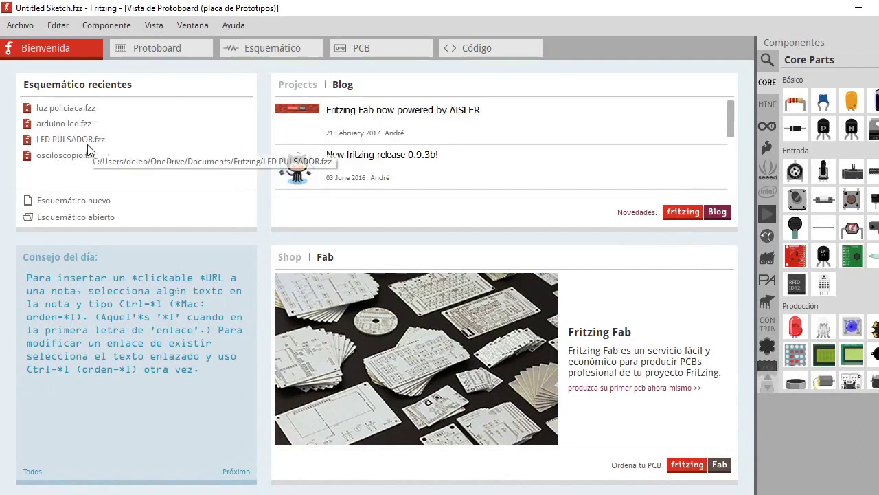
{"action": "left_click", "coordinate": [71, 141]}
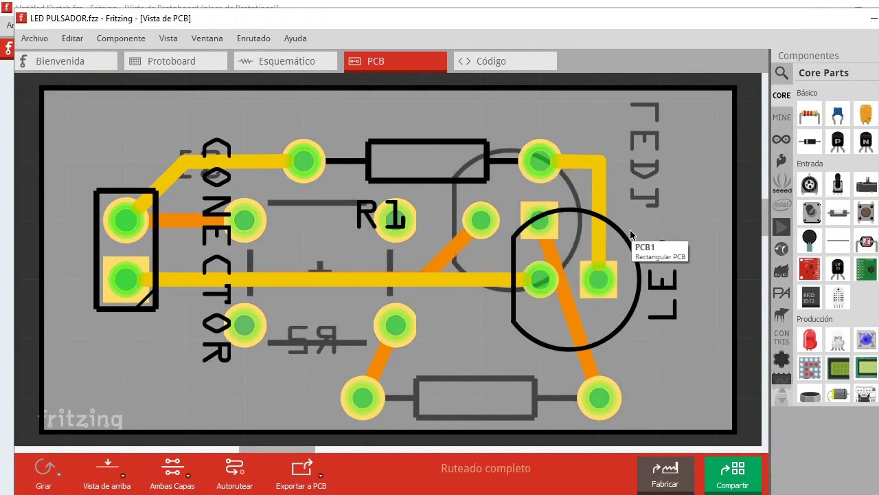
{"action": "left_click", "coordinate": [304, 63]}
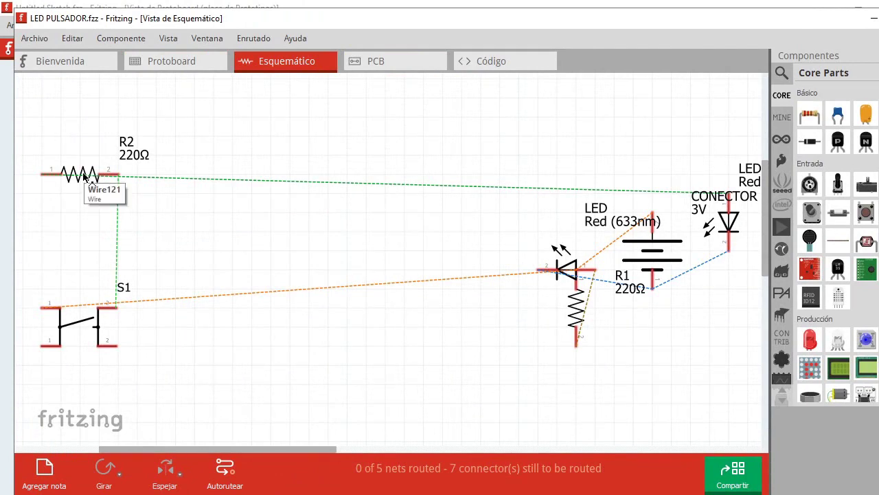
Step: Pull a bend point into the connection between R2 and the LED, and move resistor R2 under that bend
{"action": "left_click_drag", "start_coordinate": [84, 176], "coordinate": [271, 212]}
{"action": "left_click", "coordinate": [114, 180]}
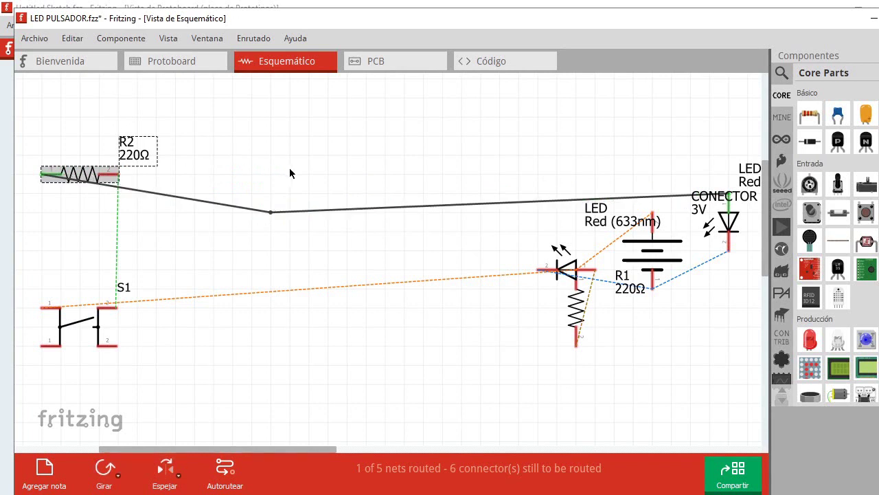
{"action": "left_click_drag", "start_coordinate": [117, 167], "coordinate": [317, 237]}
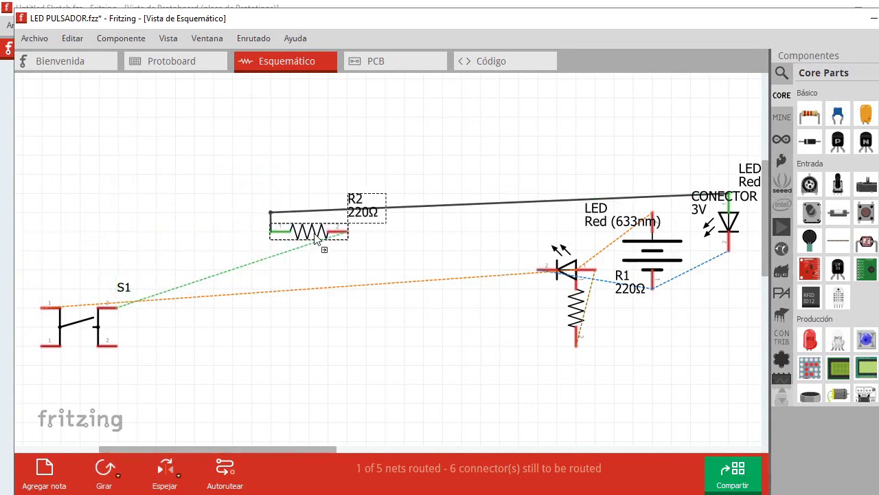
Step: Move pushbutton S1 to just below resistor R2 and rotate it 180°
{"action": "left_click_drag", "start_coordinate": [64, 323], "coordinate": [314, 305]}
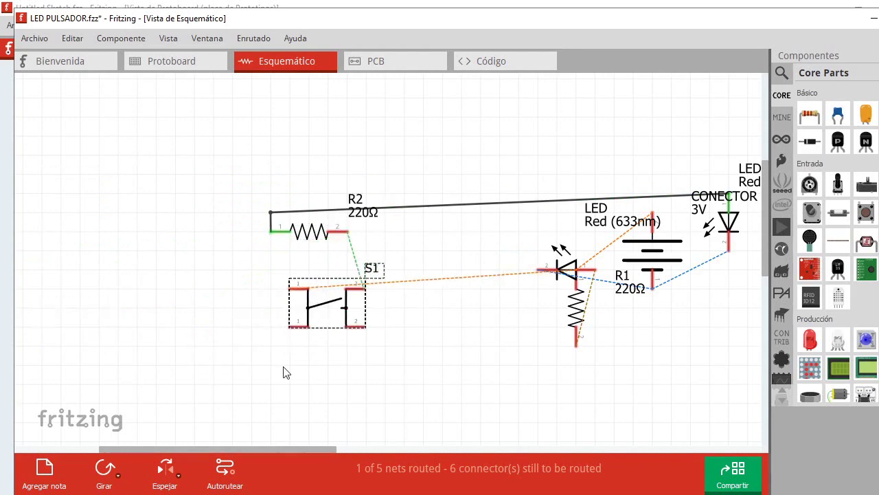
{"action": "left_click", "coordinate": [101, 471]}
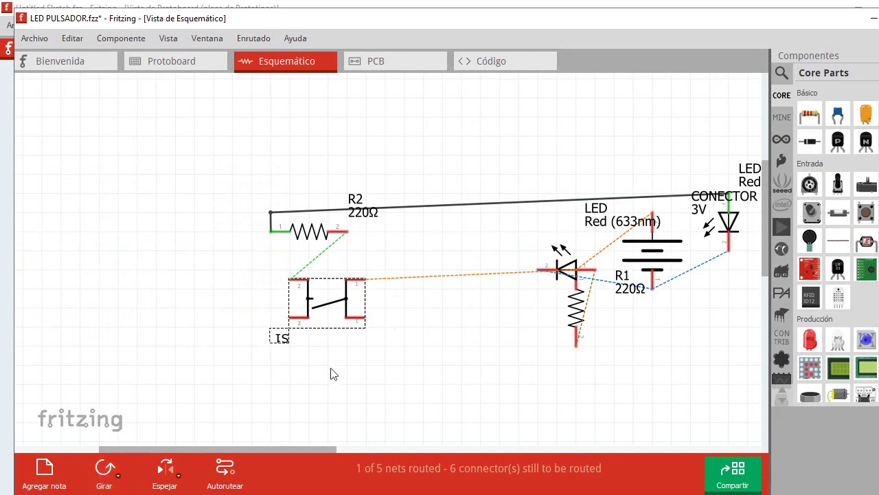
Step: Shift pushbutton S1 slightly to the right in the schematic, and switch to the breadboard view
{"action": "left_click_drag", "start_coordinate": [332, 304], "coordinate": [369, 309]}
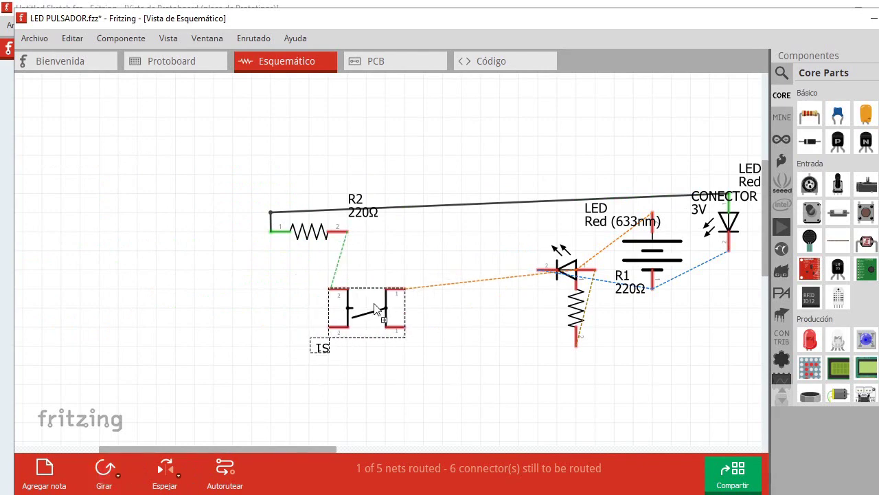
{"action": "left_click", "coordinate": [185, 62]}
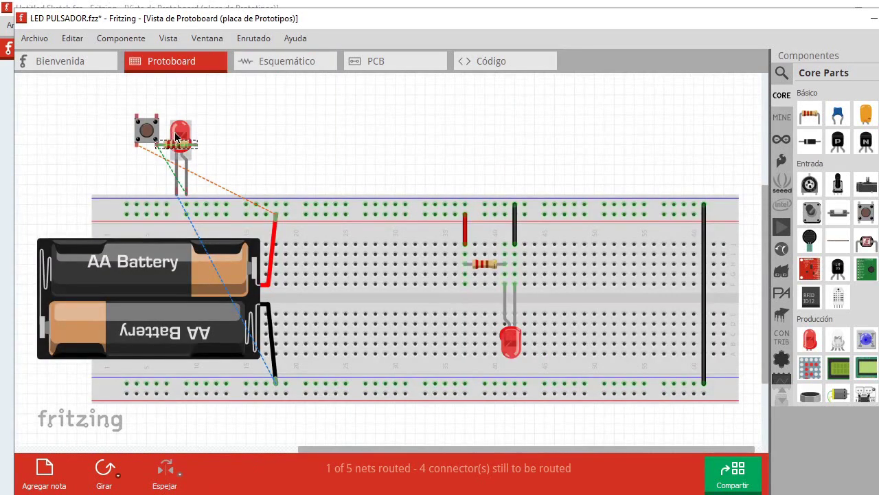
Step: Place the loose LED at columns 25–26 of the breadboard, its resistor across columns 27–31, and the pushbutton below the centre gap
{"action": "left_click_drag", "start_coordinate": [172, 137], "coordinate": [349, 198]}
{"action": "left_click_drag", "start_coordinate": [146, 135], "coordinate": [388, 321]}
{"action": "left_click_drag", "start_coordinate": [176, 144], "coordinate": [388, 260]}
{"action": "left_click", "coordinate": [393, 320]}
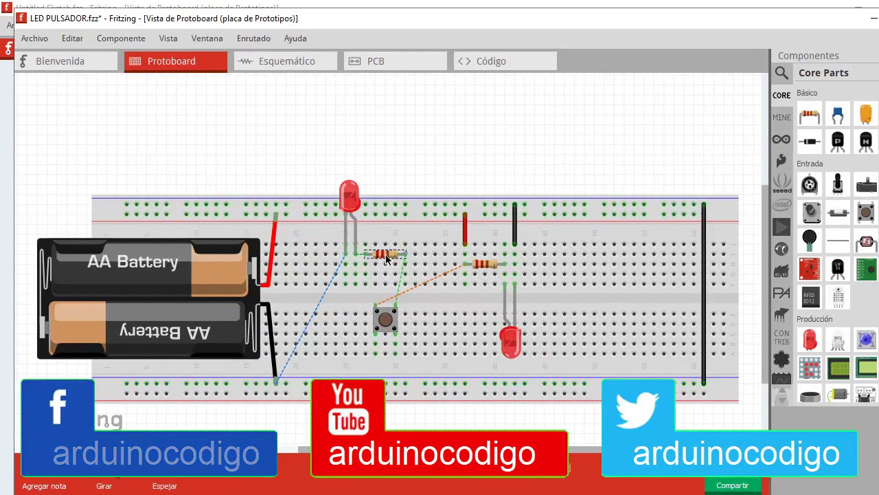
Step: Turn the pushbutton a net 90° so its legs point sideways, and seat it across columns 29–32 in the breadboard's lower half
{"action": "mouse_move", "coordinate": [397, 322]}
{"action": "left_mouse_down"}
{"action": "mouse_move", "coordinate": [406, 321]}
{"action": "mouse_move", "coordinate": [400, 330]}
{"action": "left_mouse_up"}
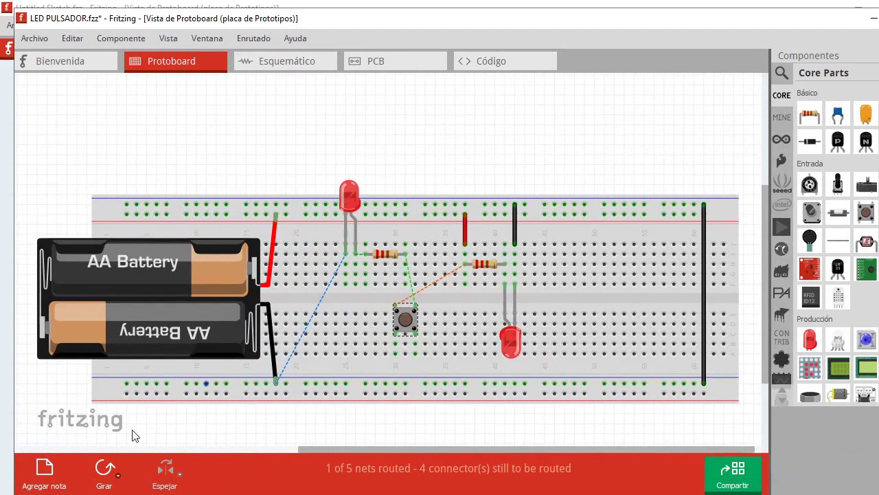
{"action": "left_click", "coordinate": [105, 467]}
{"action": "left_click", "coordinate": [105, 467]}
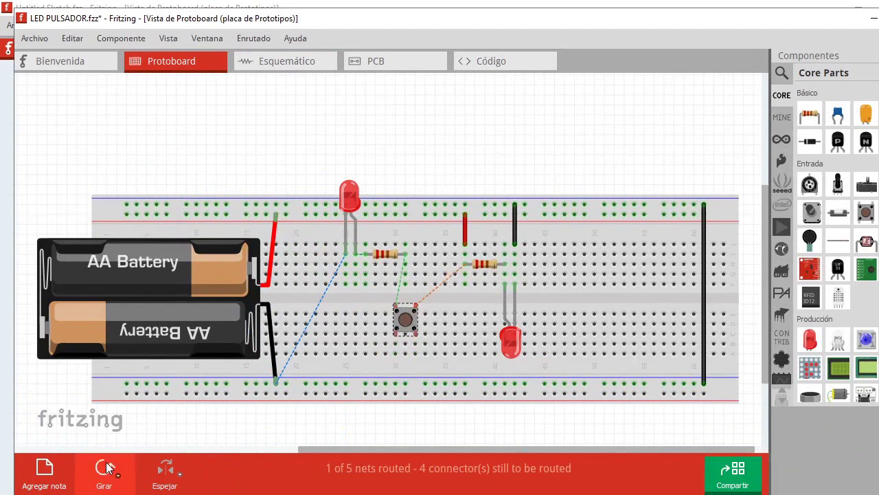
{"action": "left_click", "coordinate": [105, 467]}
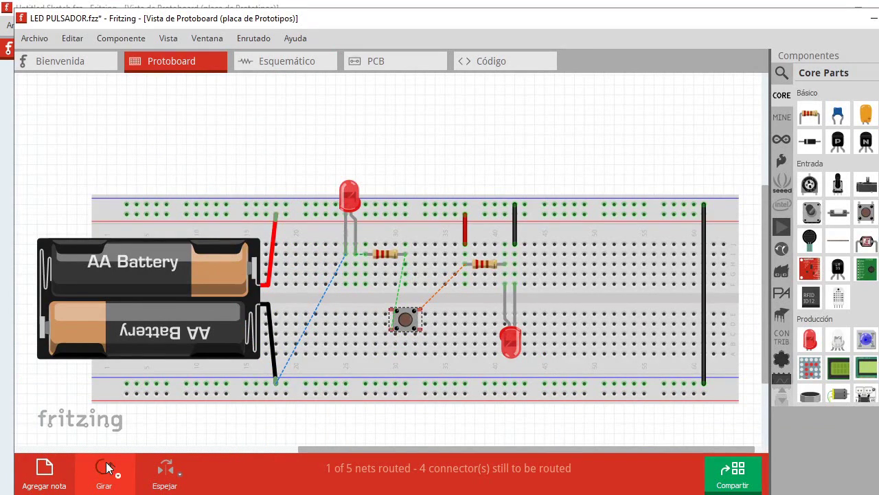
{"action": "left_click", "coordinate": [105, 468]}
{"action": "left_click", "coordinate": [105, 467]}
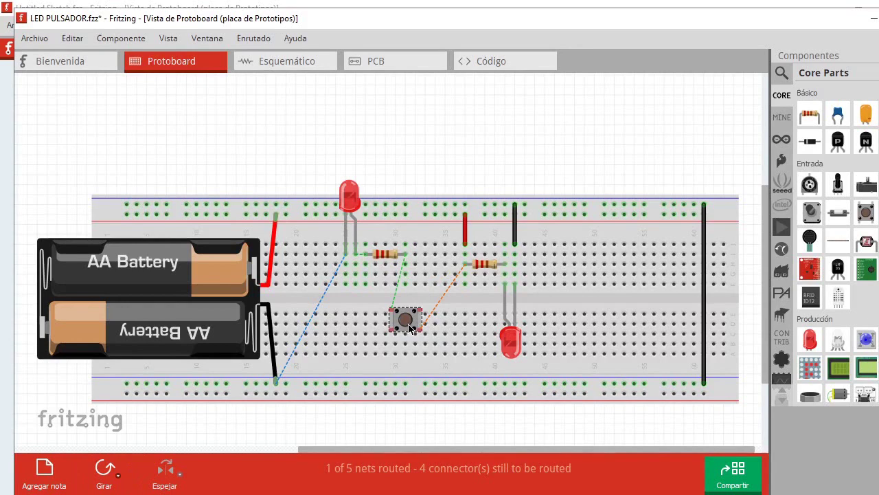
{"action": "left_click_drag", "start_coordinate": [410, 328], "coordinate": [409, 338]}
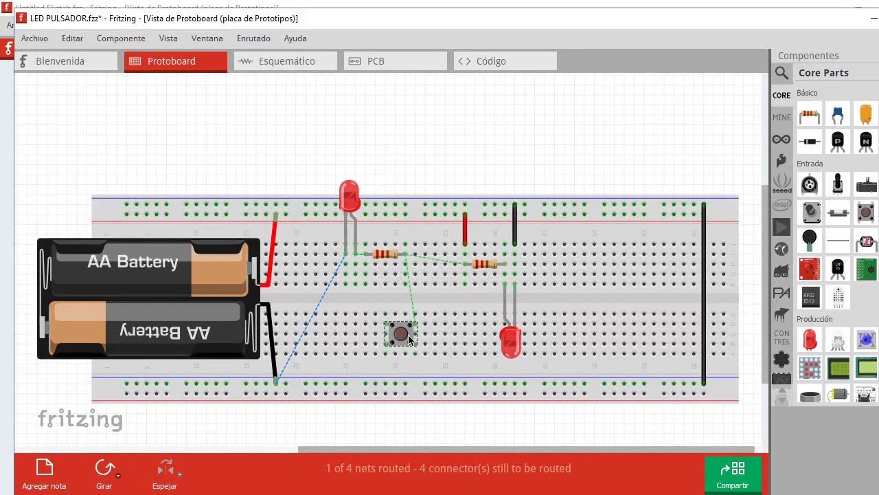